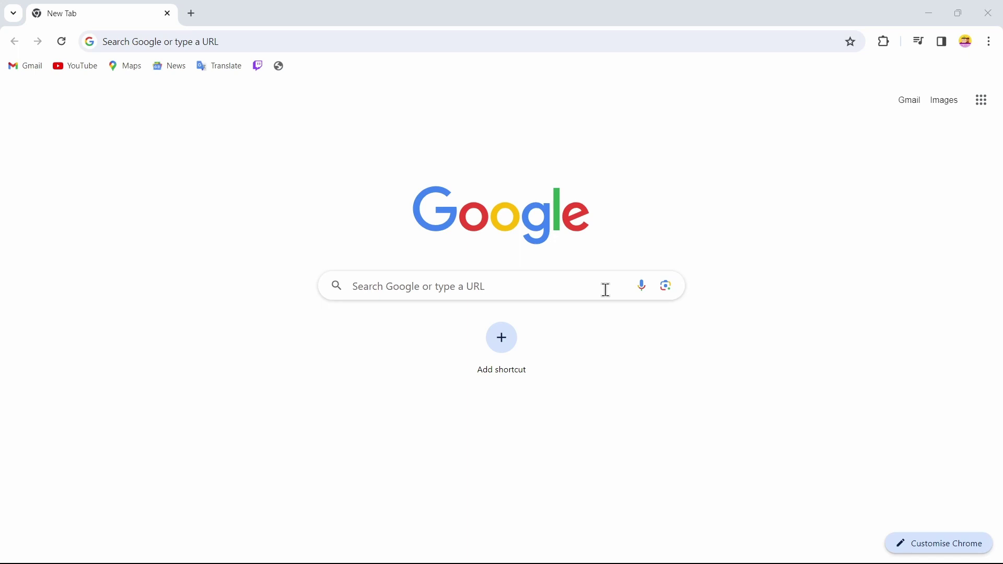
Step: Search Google for 'fl studio 21'
click(538, 289)
text(fl studio 21)
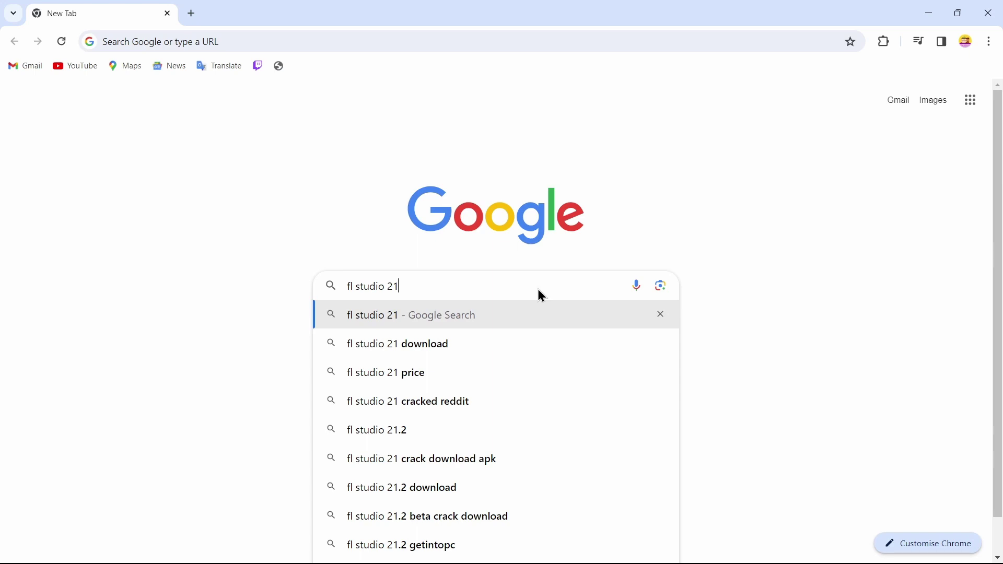
key(Return)
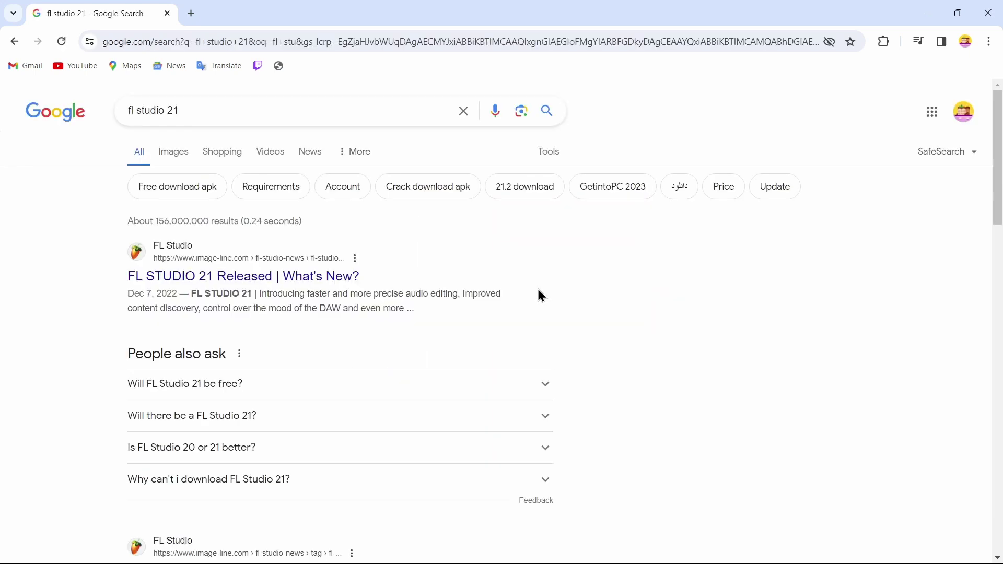
Step: Open the 'FL STUDIO 21 Released' article, accept all cookies, and skim through it
click(297, 275)
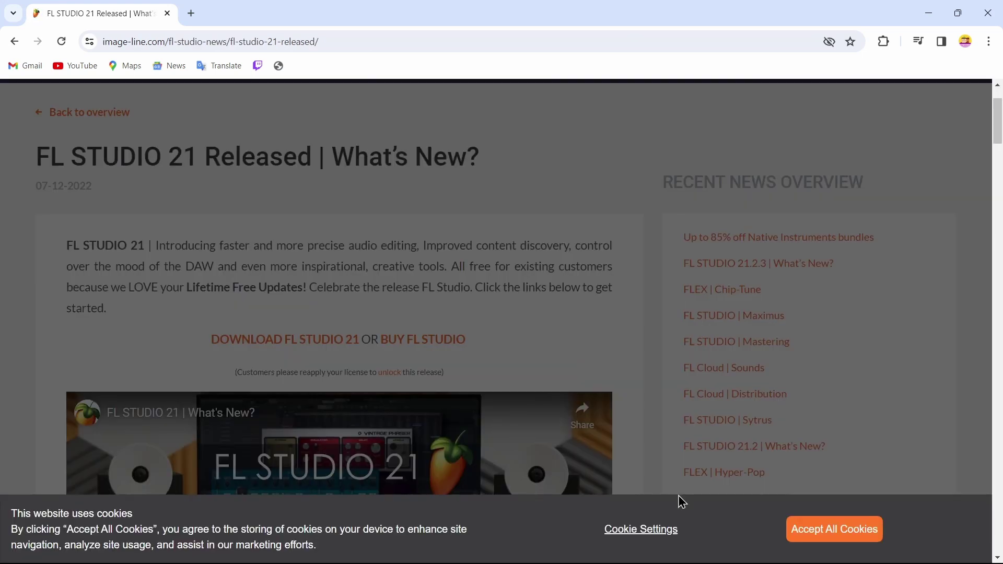
click(814, 539)
scroll(816, 540, down, 2)
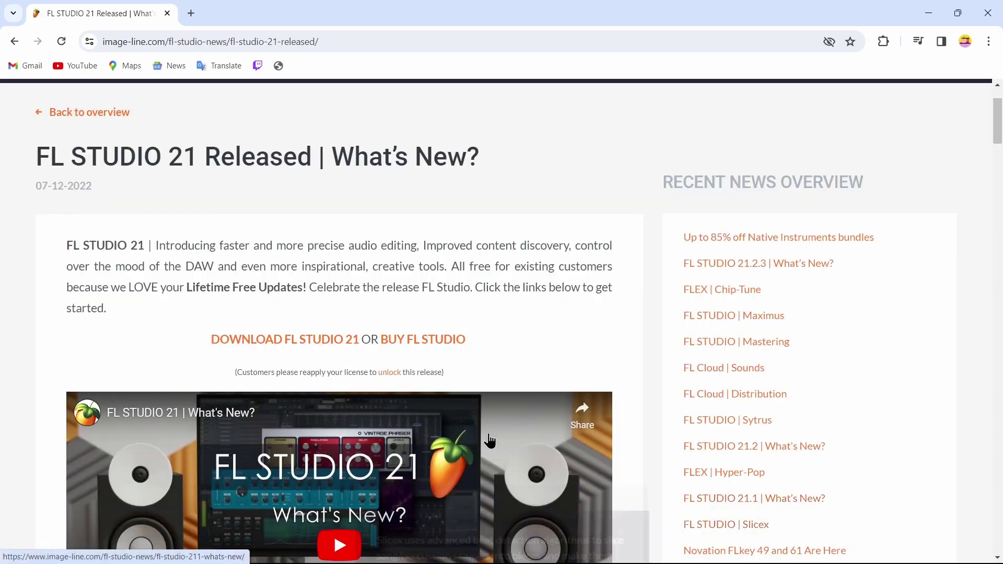
scroll(478, 439, down, 6)
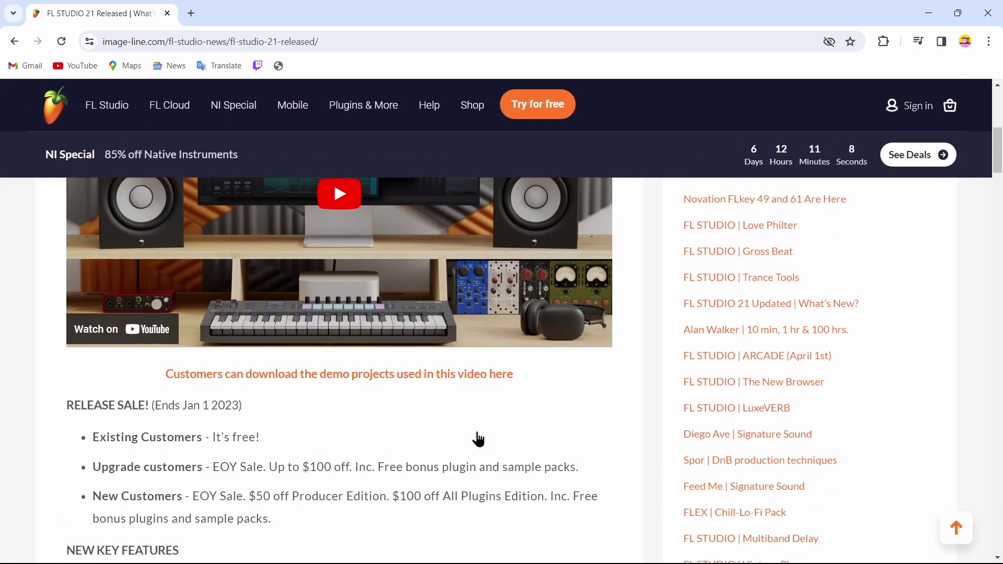
scroll(238, 340, up, 5)
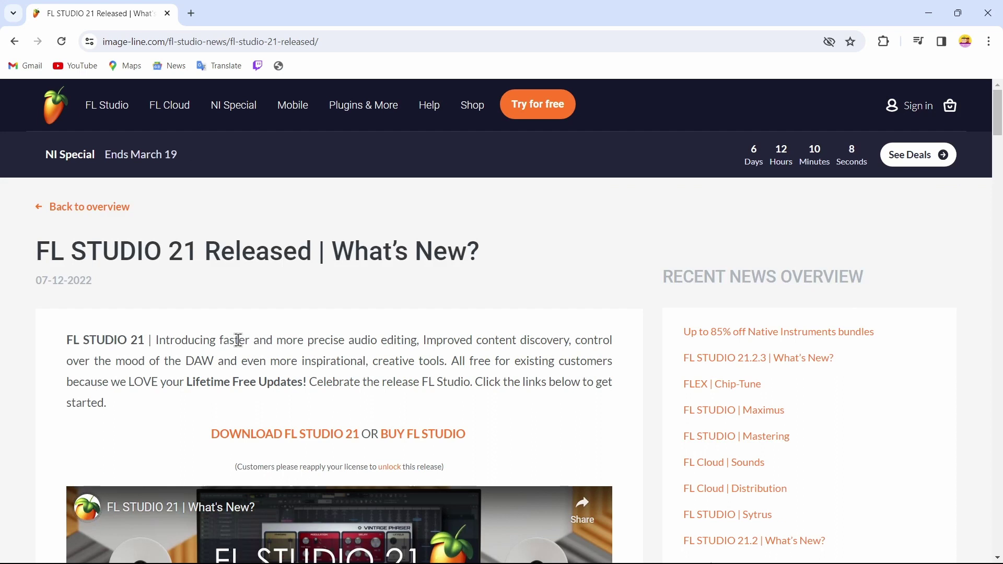
Step: Download the Windows FL Studio 21 trial installer and run it from Chrome's downloads
click(543, 117)
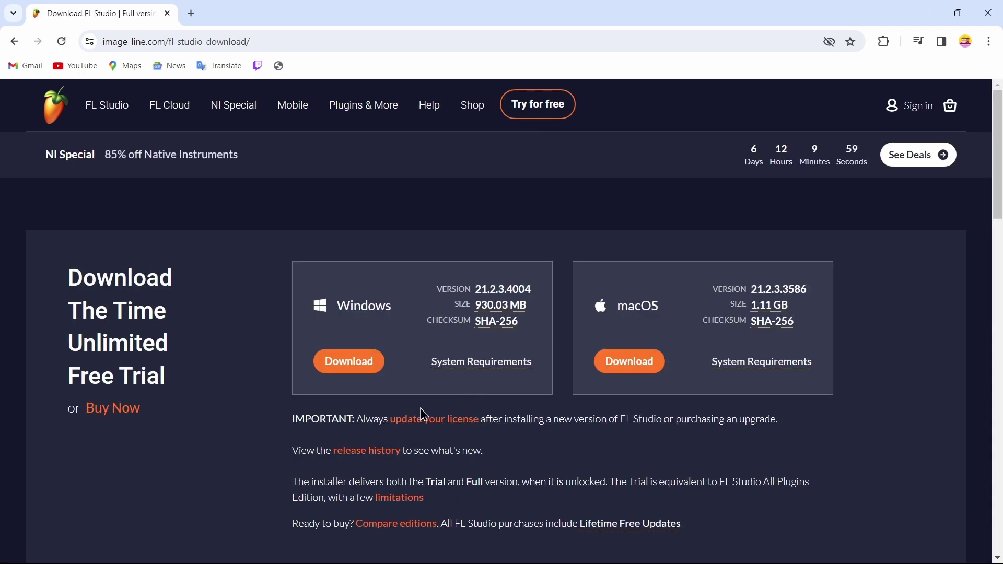
click(346, 368)
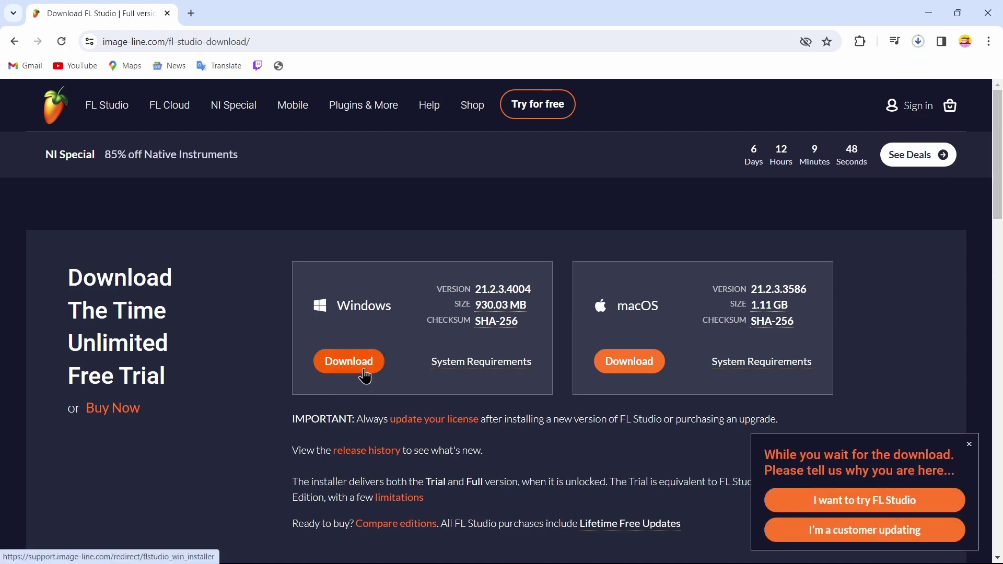
click(911, 48)
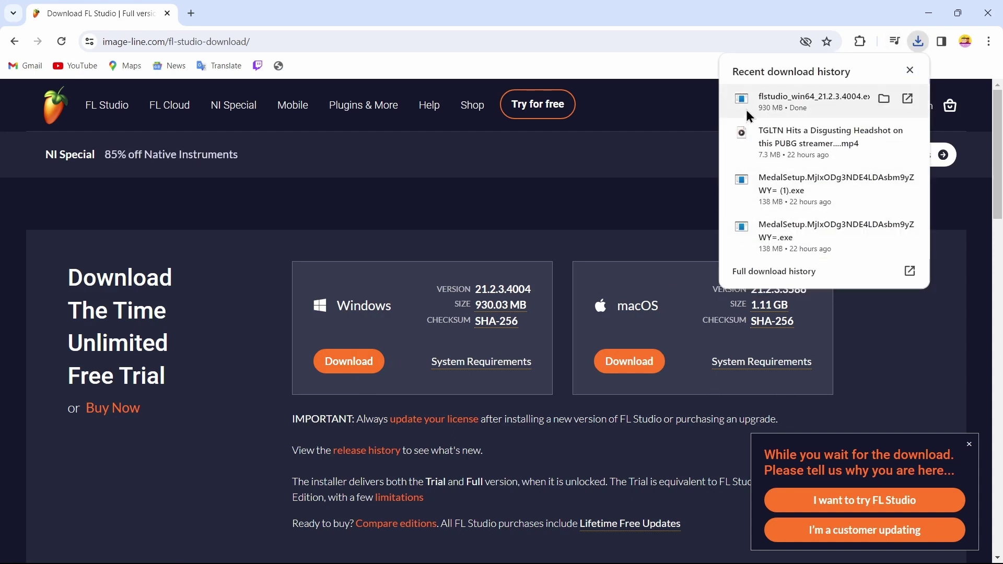
click(837, 103)
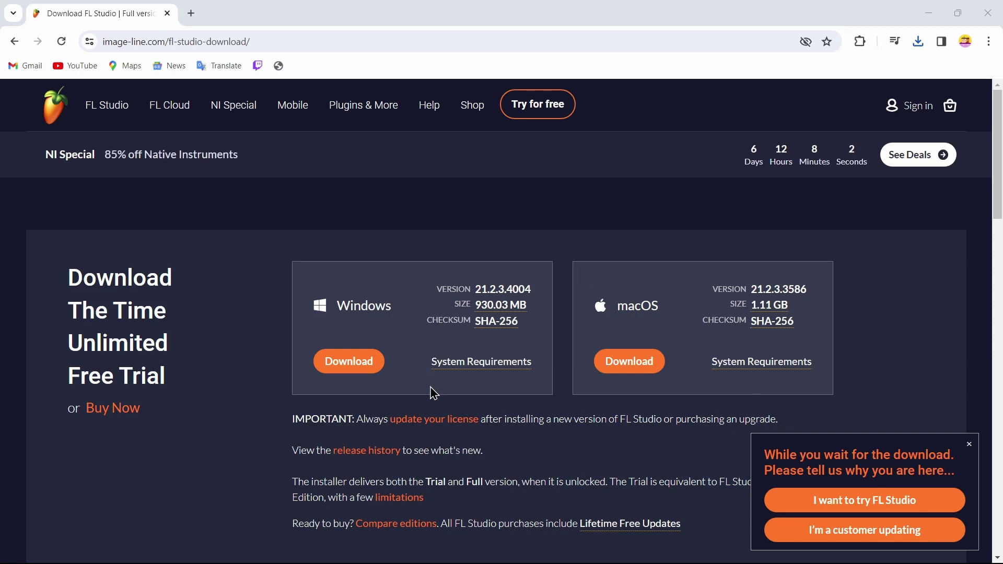
key(alt+Tab)
key(alt+Tab)
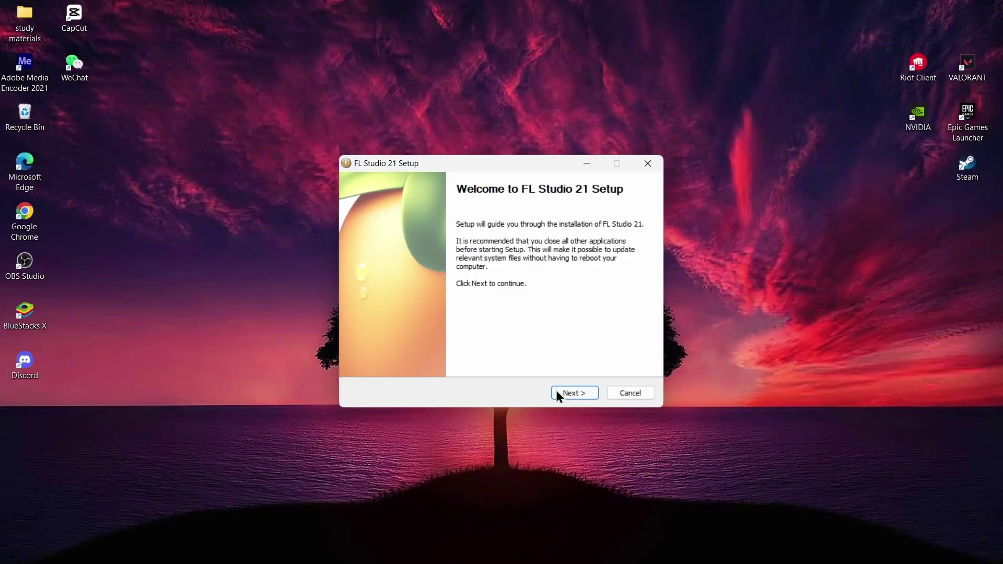
Step: Install FL Studio 21 for all users with the default components and install folder
click(570, 392)
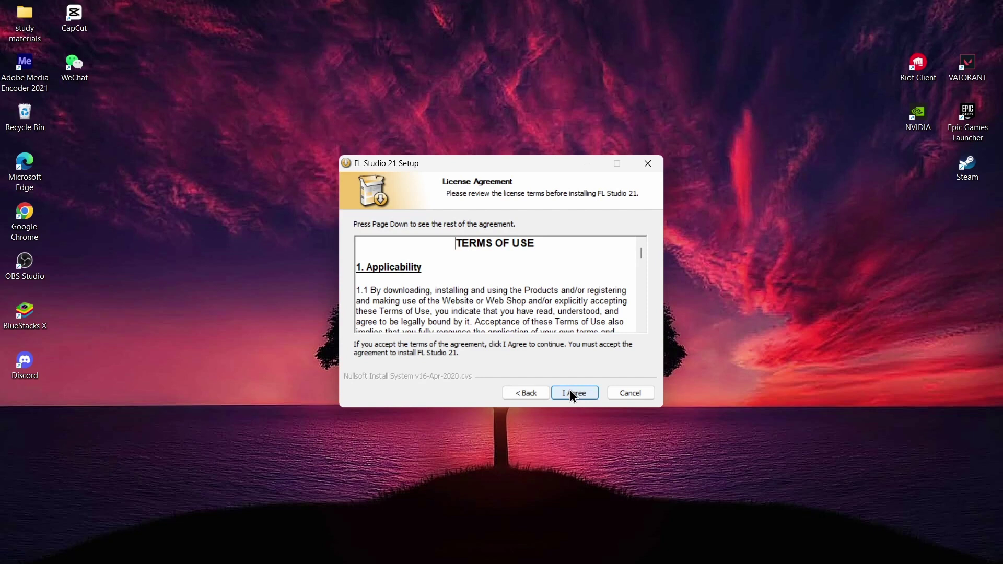
click(573, 393)
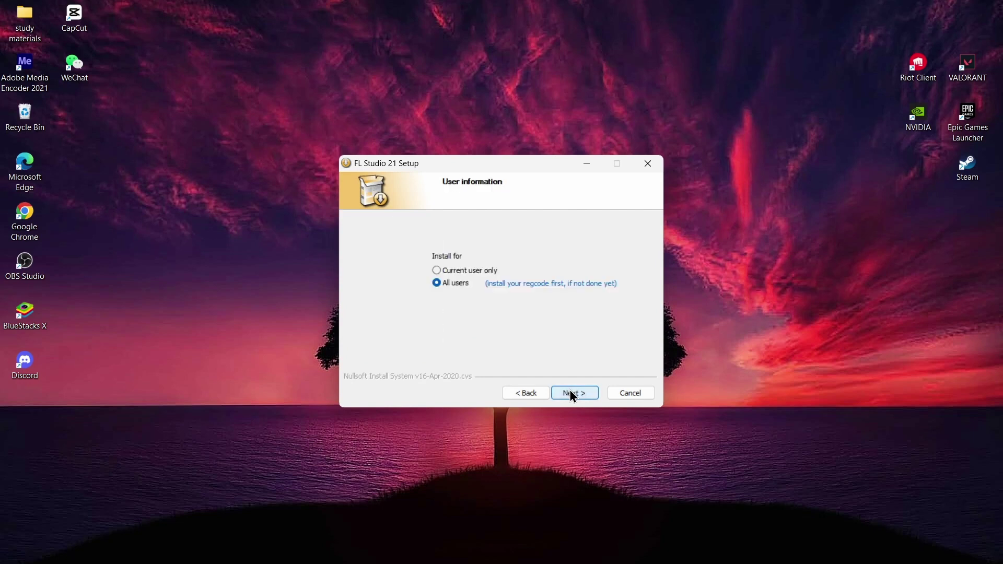
click(570, 392)
click(570, 393)
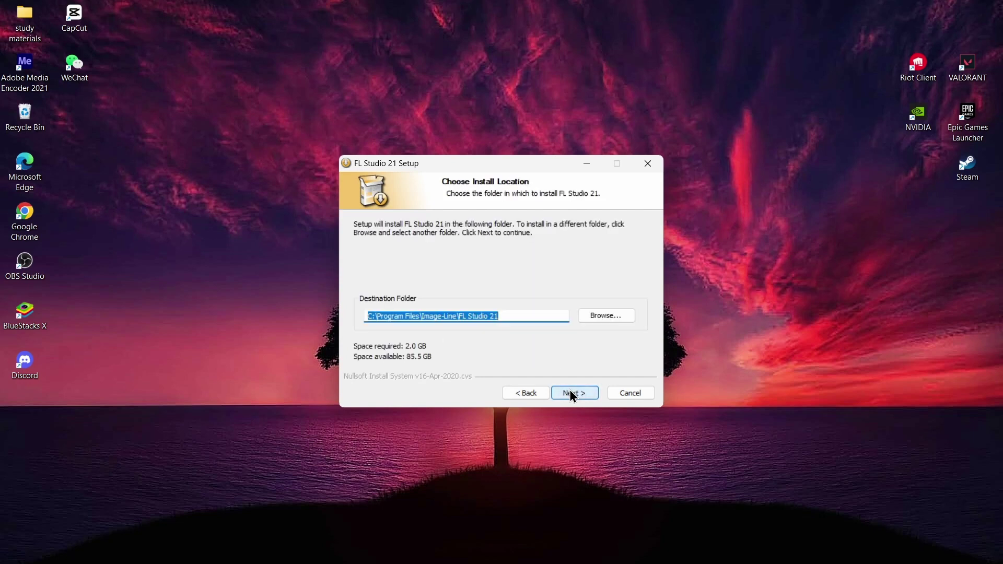
click(573, 393)
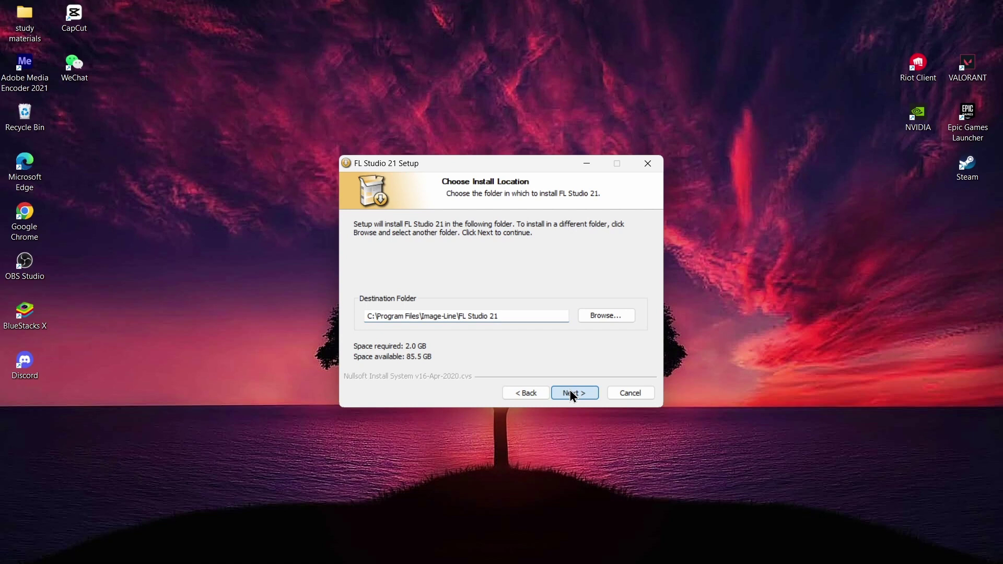
click(573, 393)
click(573, 393)
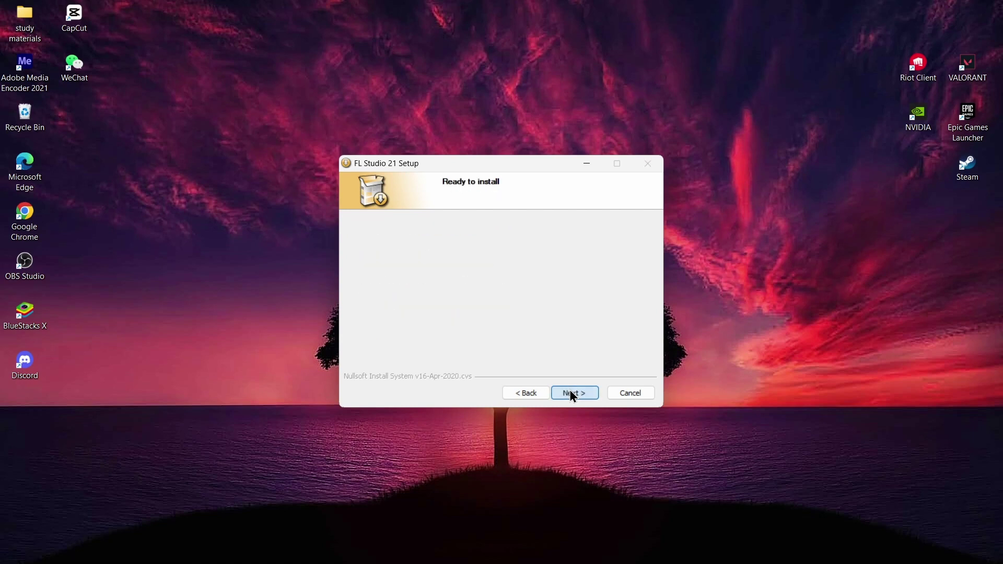
click(573, 393)
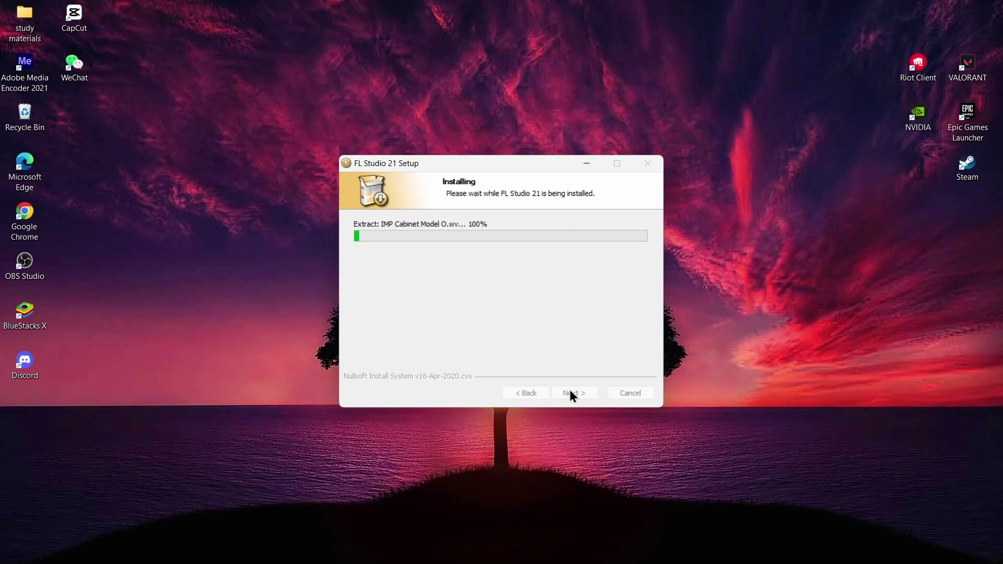
click(457, 449)
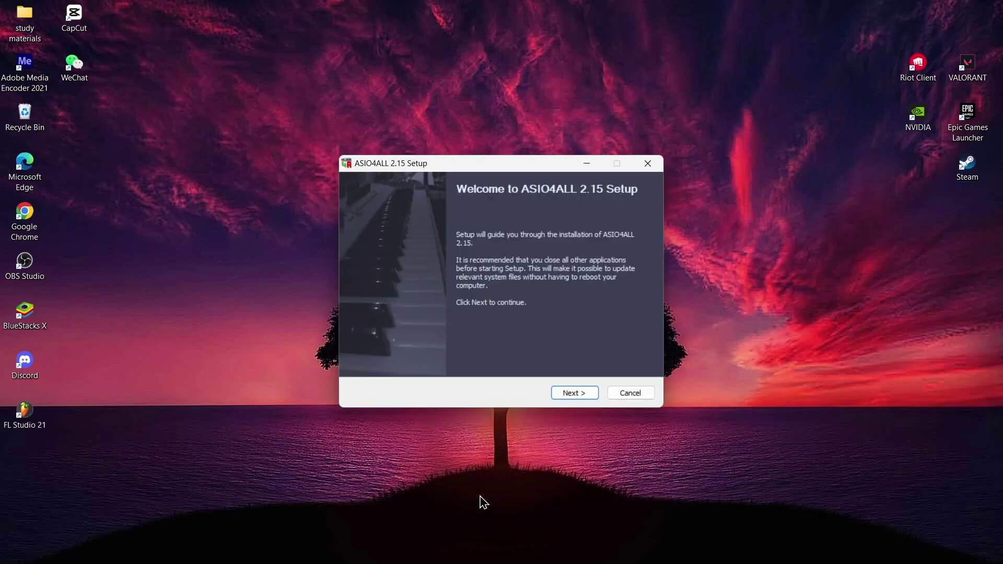
Step: Accept the ASIO4ALL 2.15 license and install it to the default folder
click(576, 396)
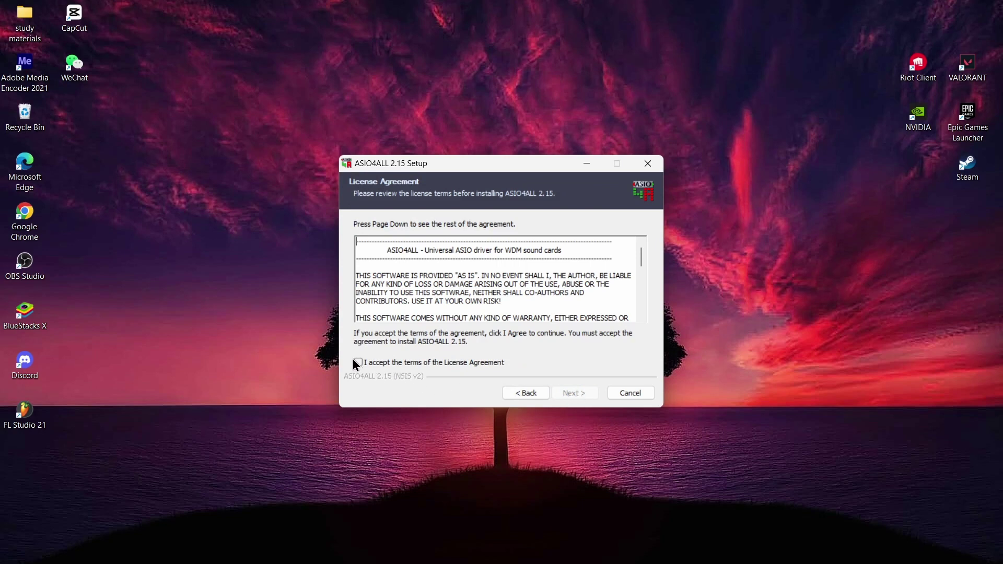
click(358, 362)
click(572, 392)
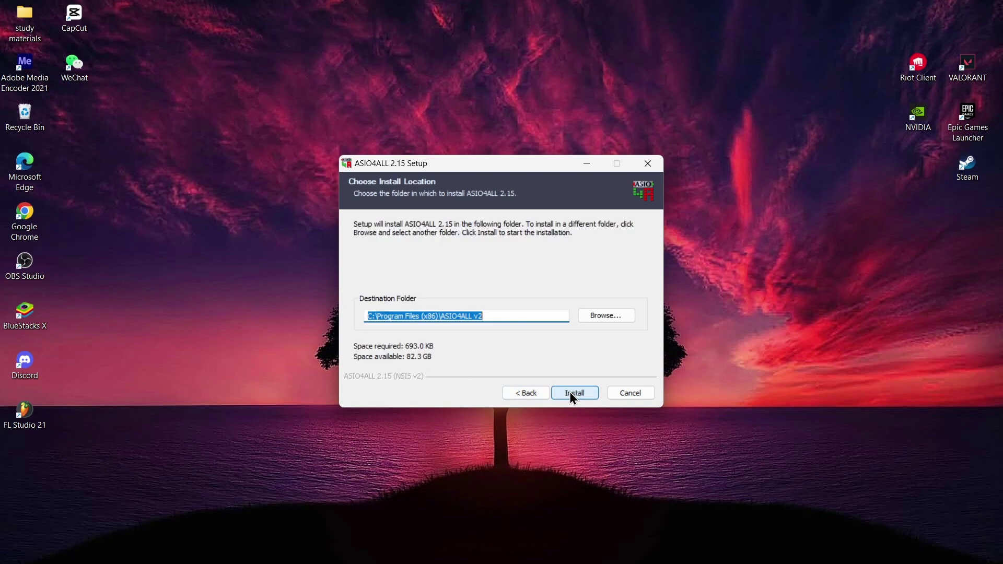
click(570, 394)
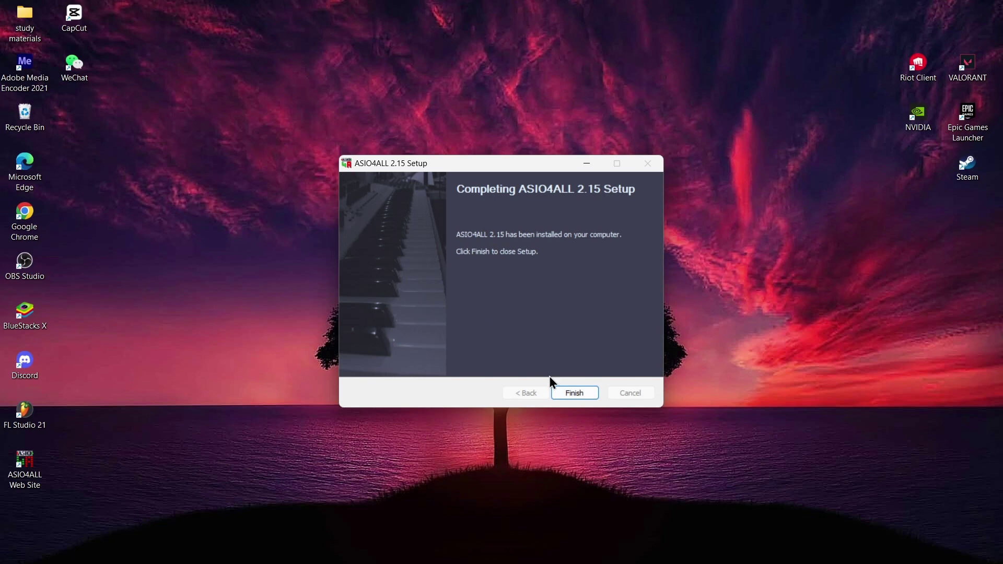
click(560, 392)
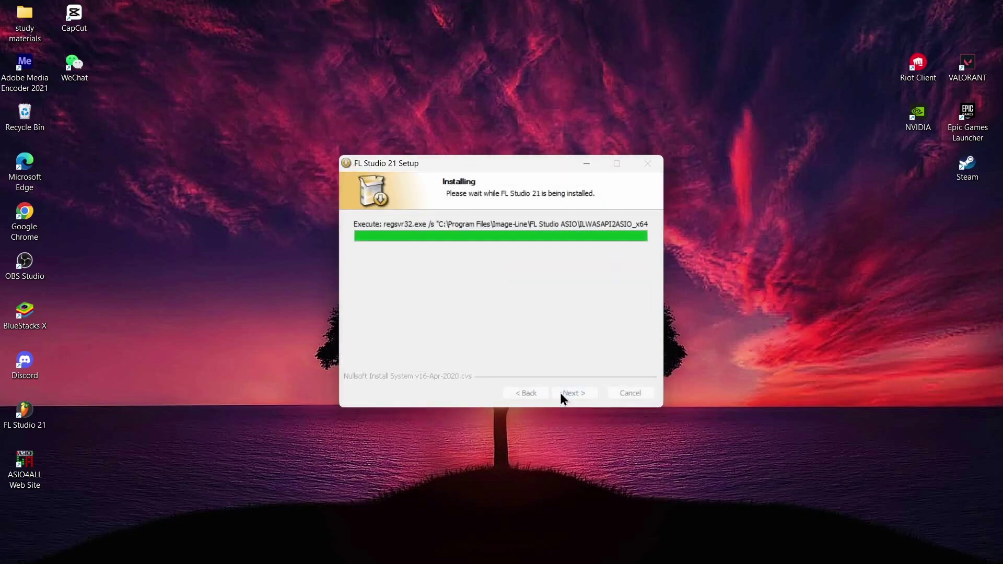
Step: Finish the FL Studio installer and launch FL Studio 21 from its desktop shortcut
click(559, 393)
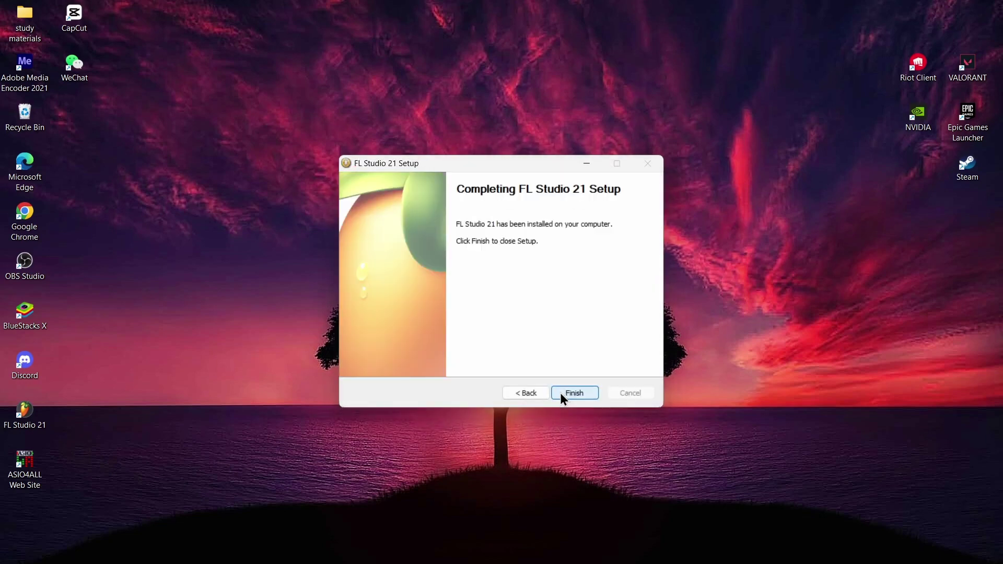
click(562, 396)
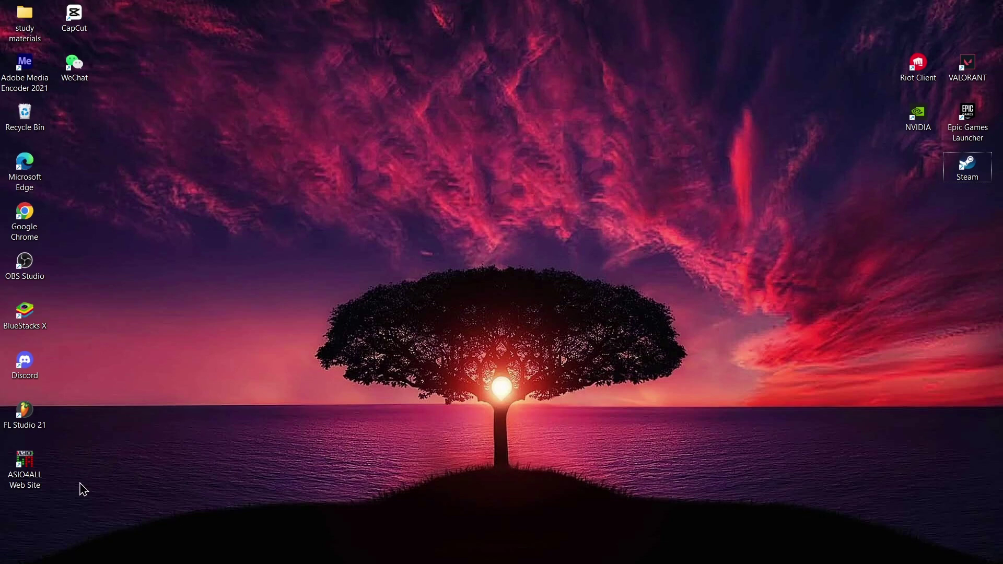
drag(79, 488, 38, 425)
click(177, 475)
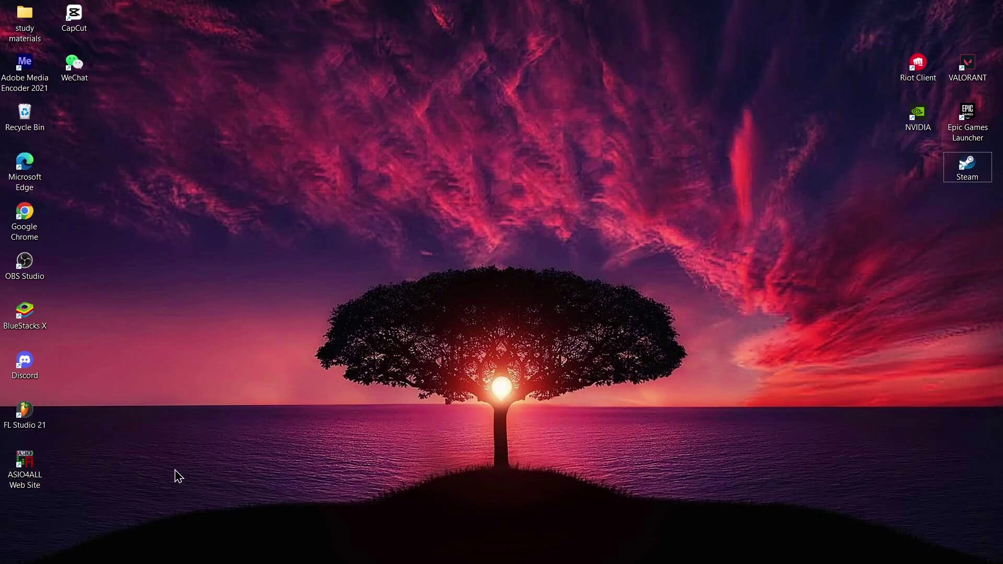
double_click(46, 424)
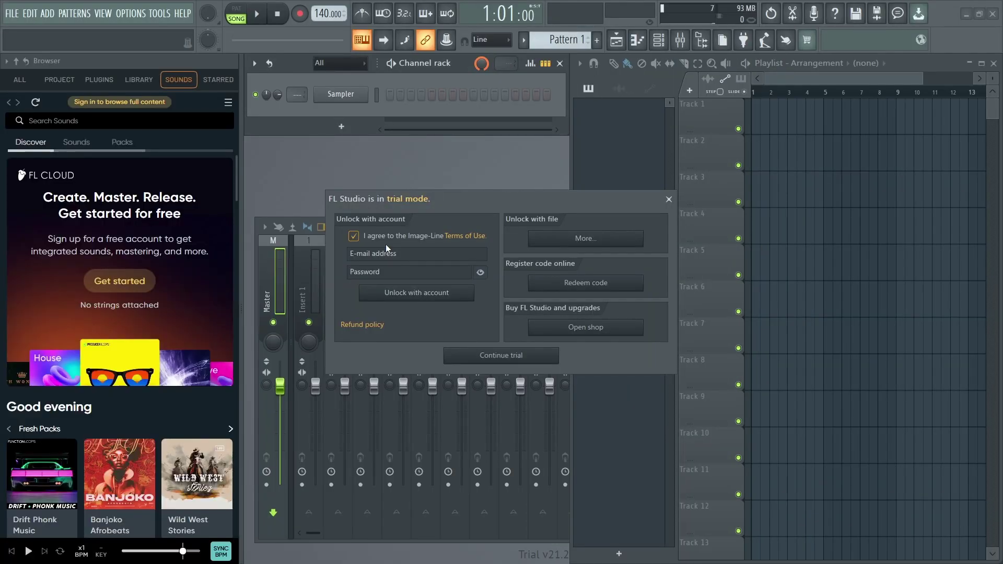
Step: Continue in trial mode so the 'I'm Awake' demo project loads
click(514, 354)
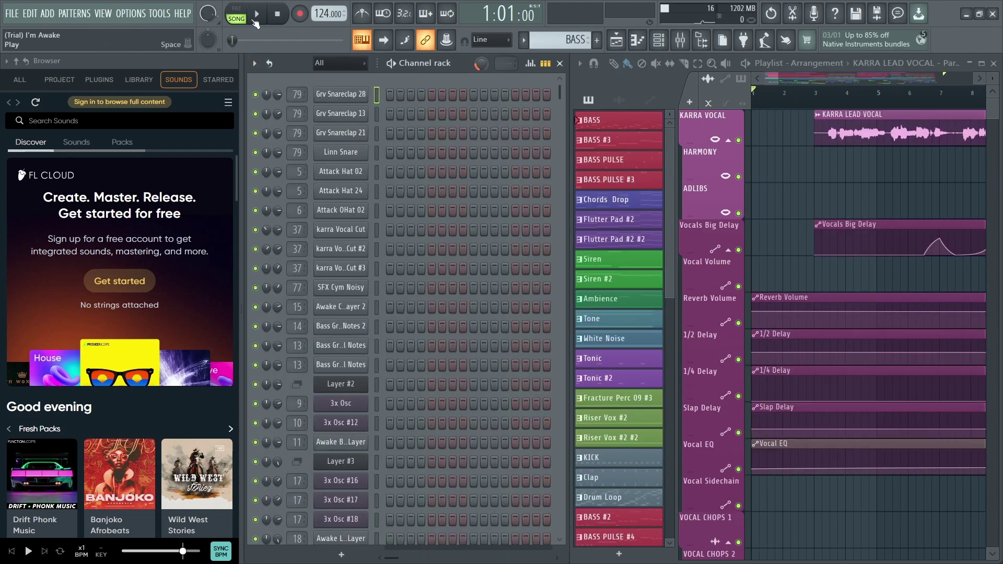
Step: Play the 'I'm Awake' demo song, then pause it at 5:09:22
click(256, 24)
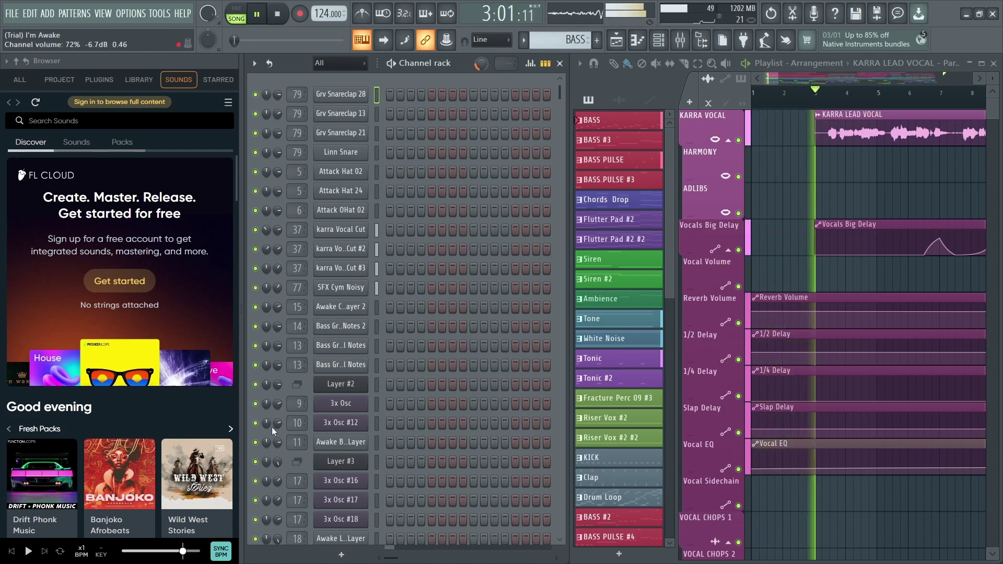
scroll(139, 470, down, 3)
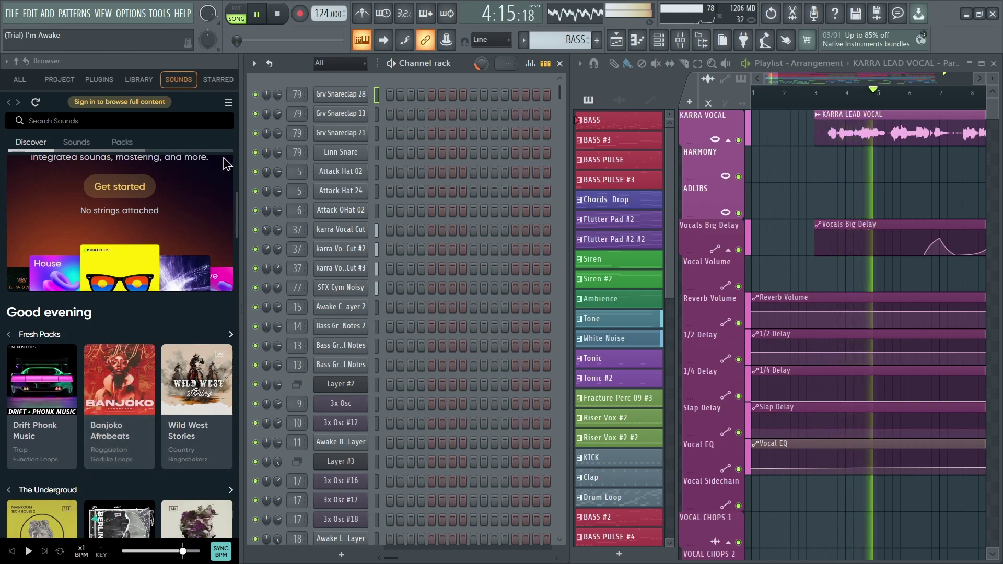
click(258, 14)
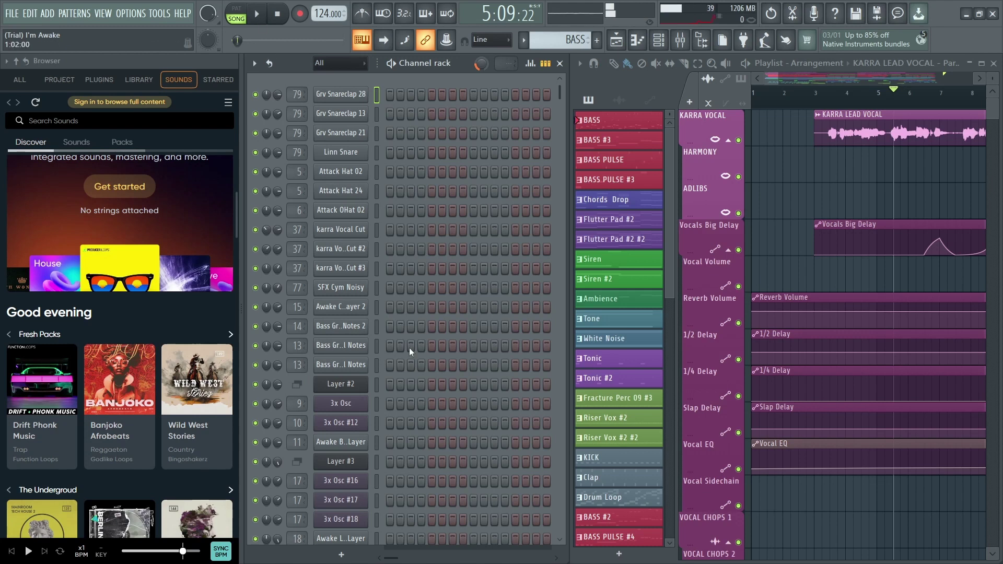
scroll(416, 353, down, 5)
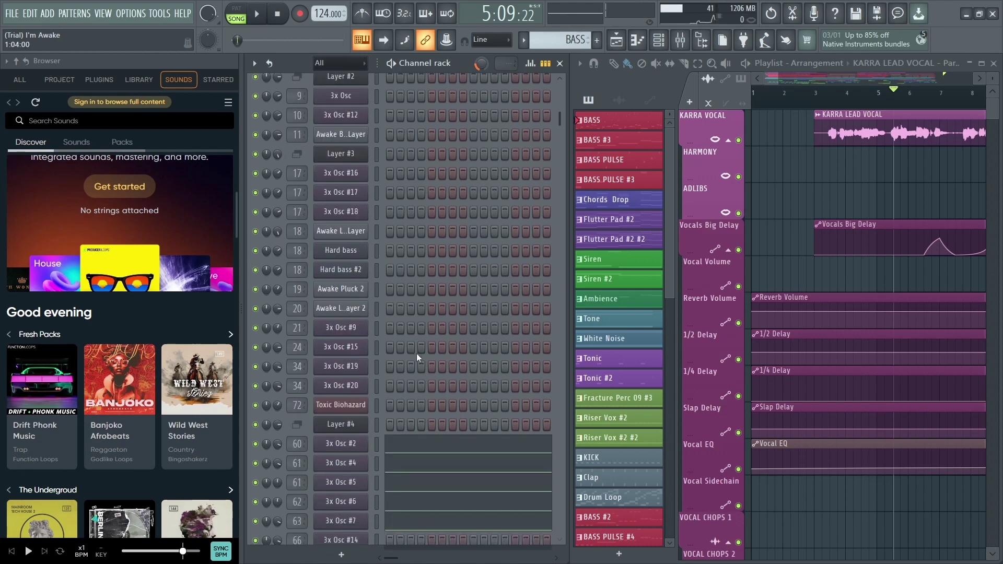
scroll(416, 353, up, 5)
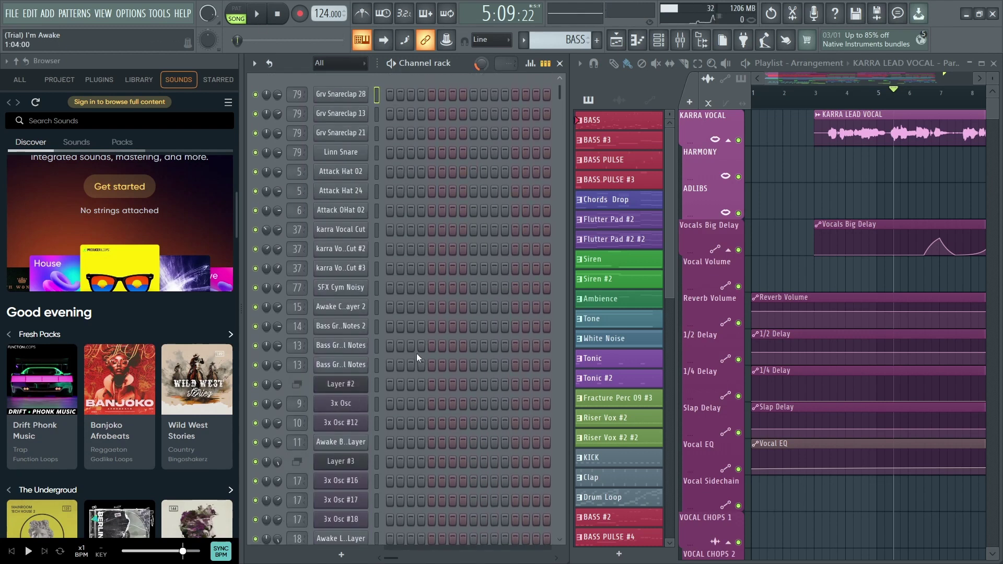